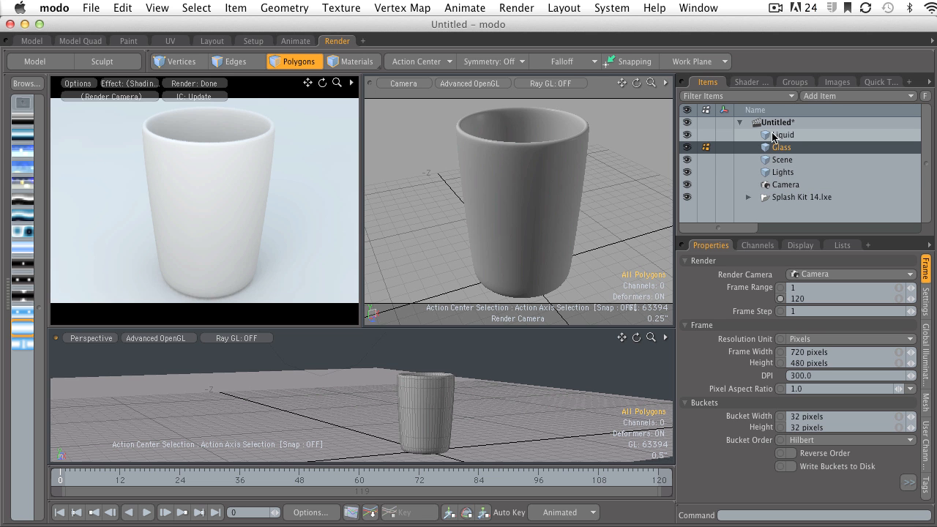
# Inspect the scene items by toggling the Glass mesh's visibility and selecting Liquid, Scene, Lights and Glass in turn
pyautogui.click(687, 147)
pyautogui.click(782, 136)
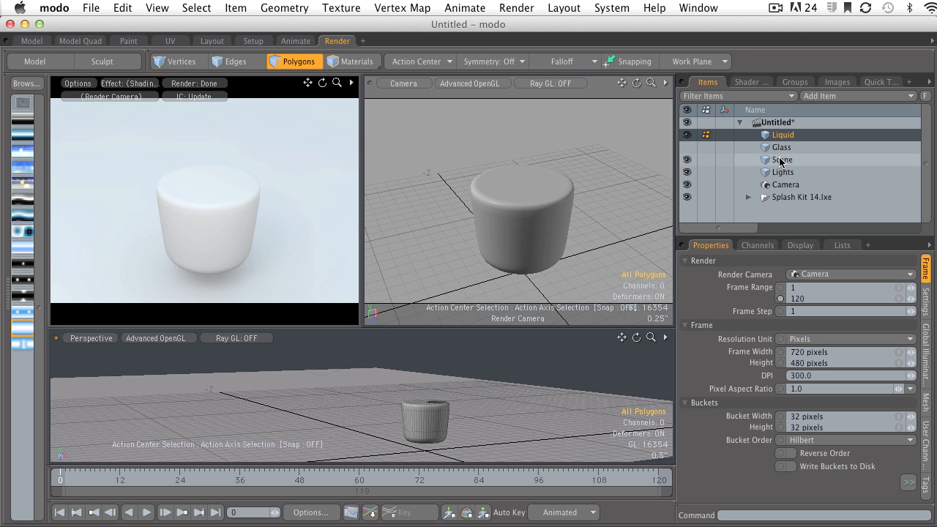
pyautogui.click(687, 147)
pyautogui.click(782, 159)
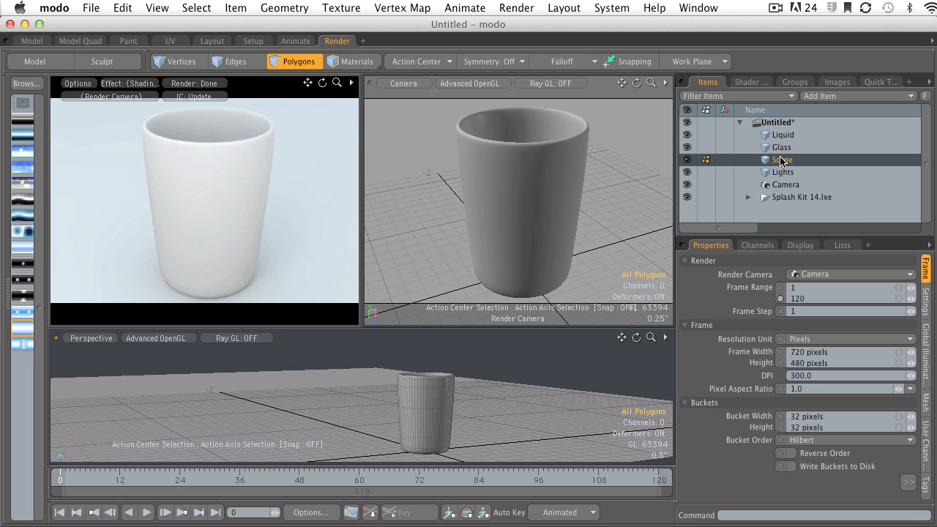
pyautogui.click(783, 172)
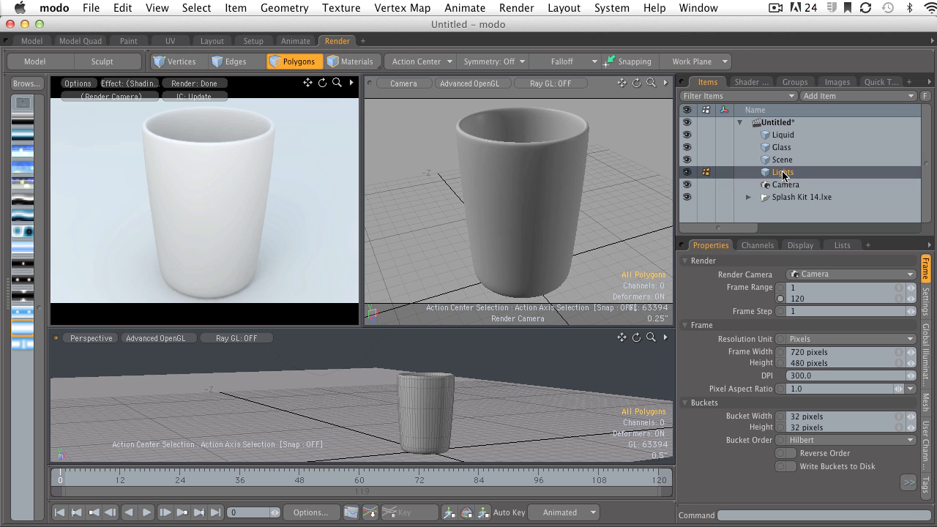
pyautogui.click(778, 148)
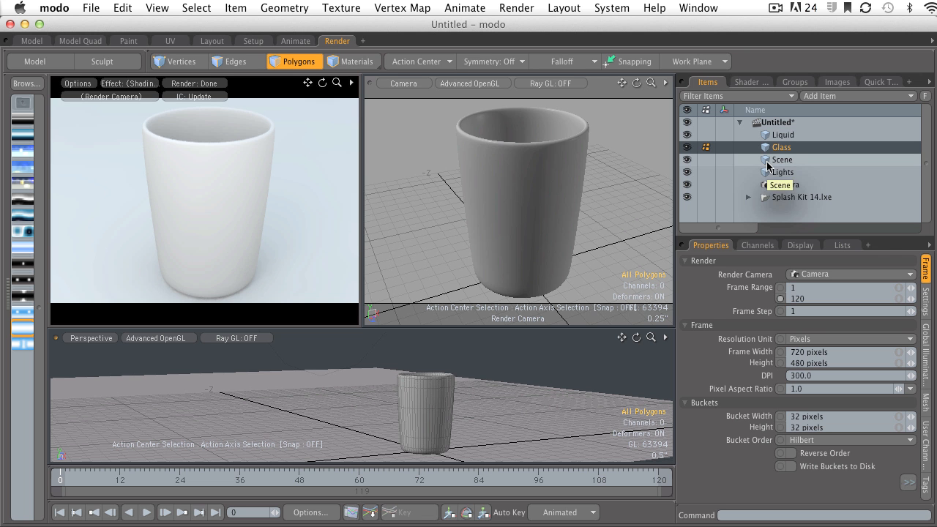
# Select all polygons of the glass mesh and assign them a new material named Glass
pyautogui.moveTo(512, 178); pyautogui.dragTo(516, 201)
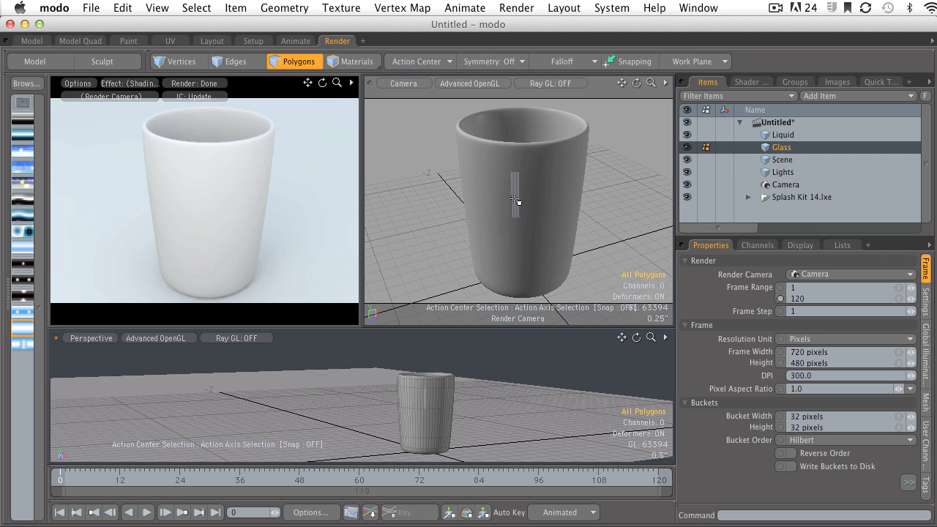
pyautogui.doubleClick(515, 200)
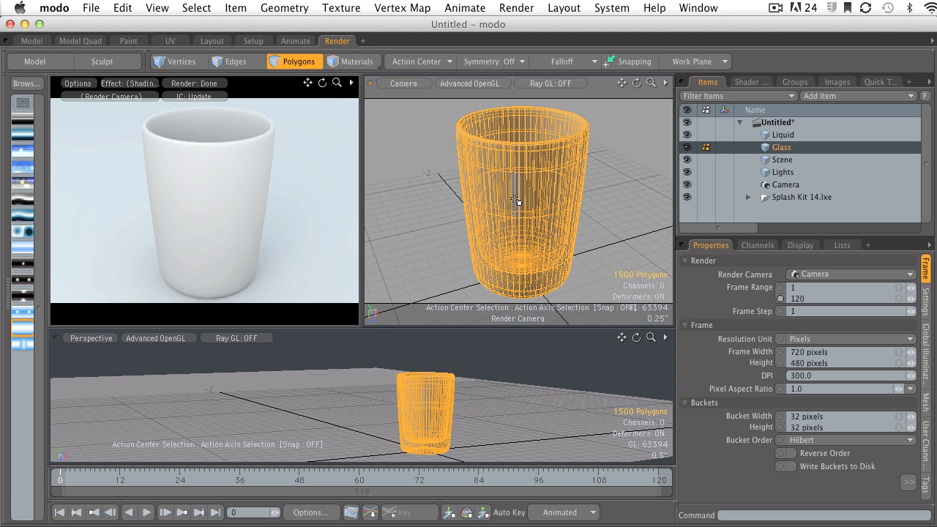
pyautogui.press('m')
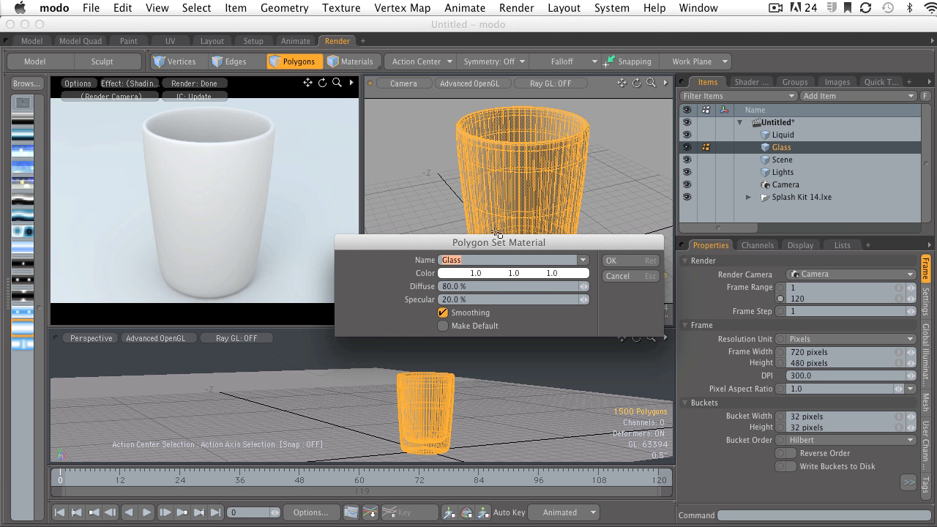
pyautogui.moveTo(487, 238); pyautogui.dragTo(485, 230)
pyautogui.click(462, 253)
pyautogui.doubleClick(462, 253)
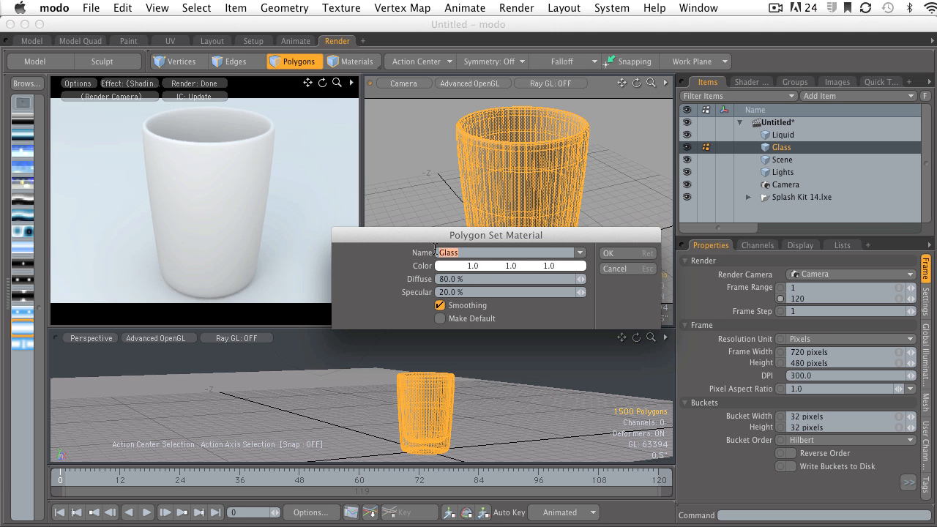
pyautogui.write('GLass')
pyautogui.click(446, 253)
pyautogui.press('BackSpace')
pyautogui.write('l')
pyautogui.click(468, 284)
pyautogui.click(462, 293)
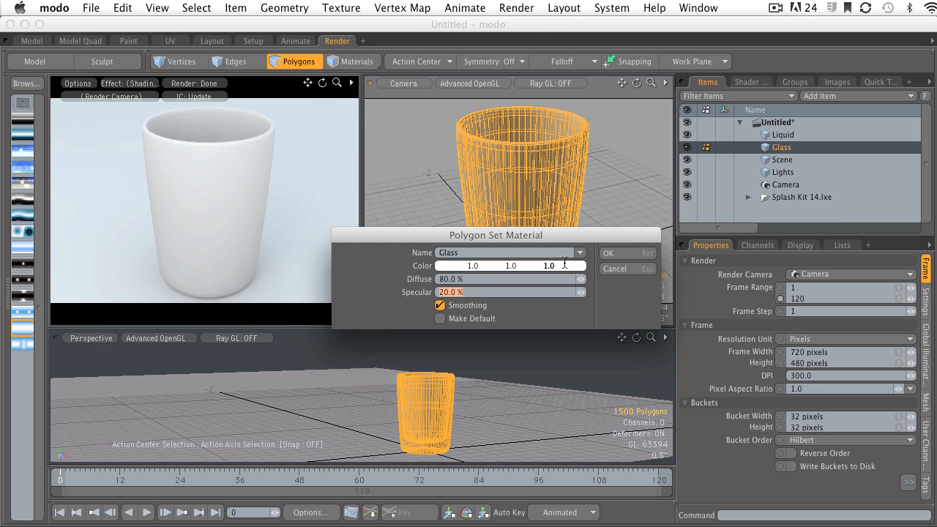
pyautogui.click(608, 253)
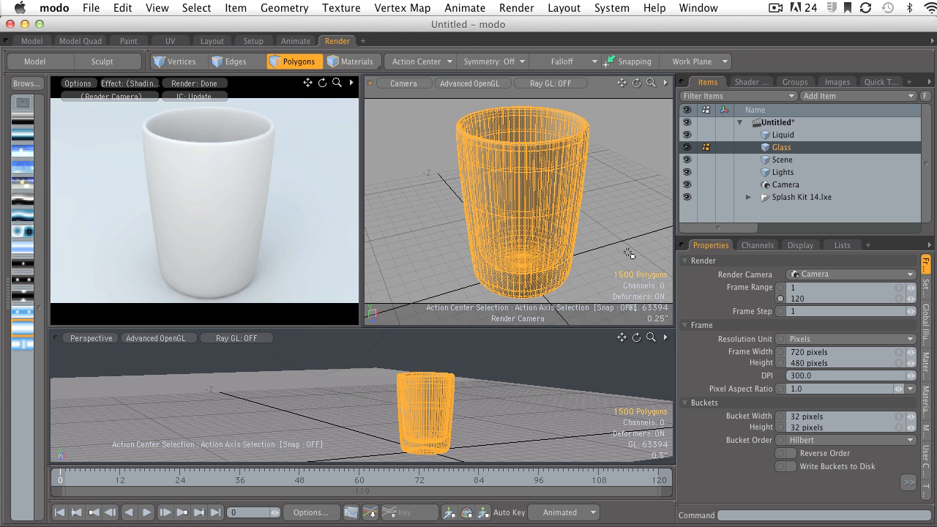
# Hide the glass, select all polygons of the liquid mesh and assign them a new material named Liquid
pyautogui.click(780, 136)
pyautogui.click(687, 147)
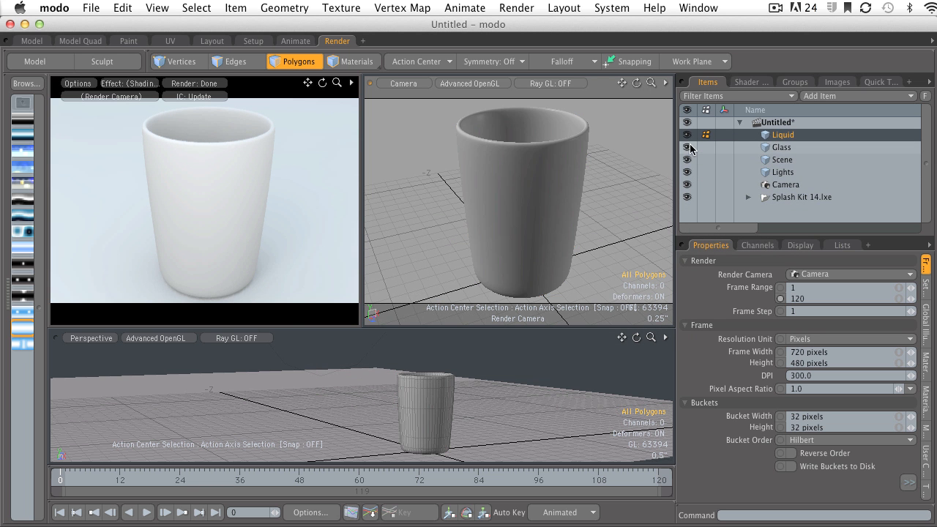
pyautogui.doubleClick(491, 215)
pyautogui.write('m')
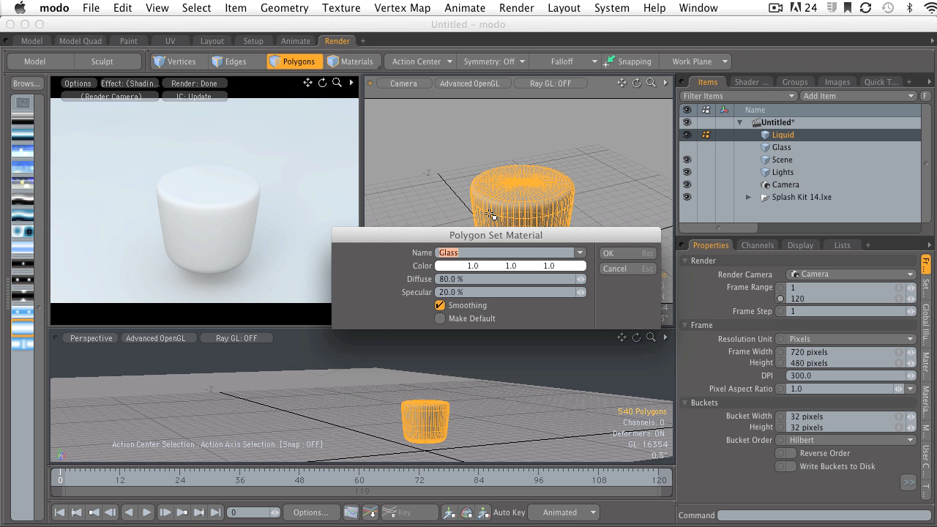
pyautogui.write('Liquid')
pyautogui.click(610, 251)
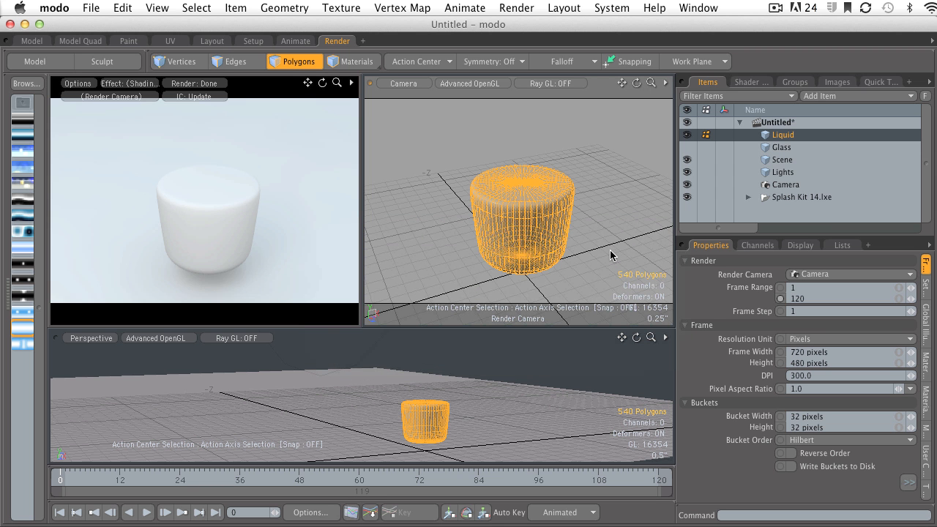
pyautogui.click(687, 147)
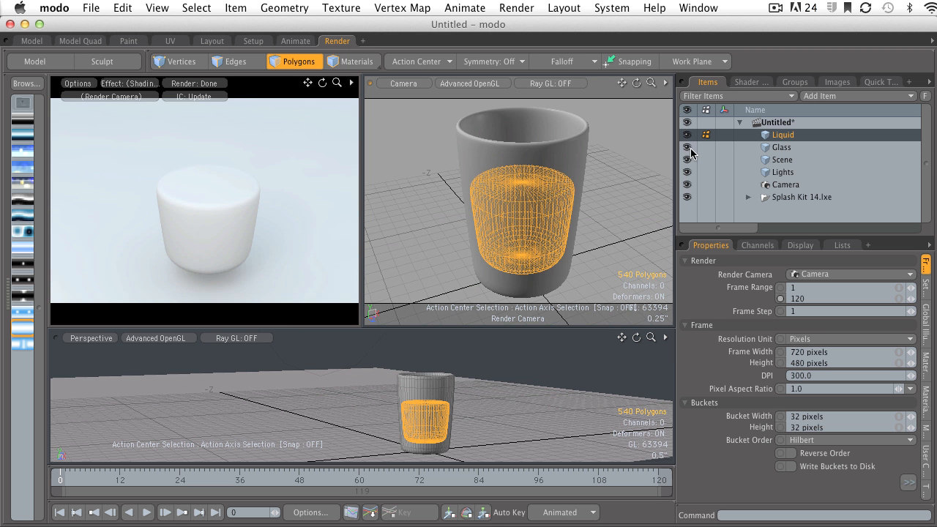
# In the shader tree, open the Glass group's material transparency settings and set Transparent Amount to 100%
pyautogui.click(751, 82)
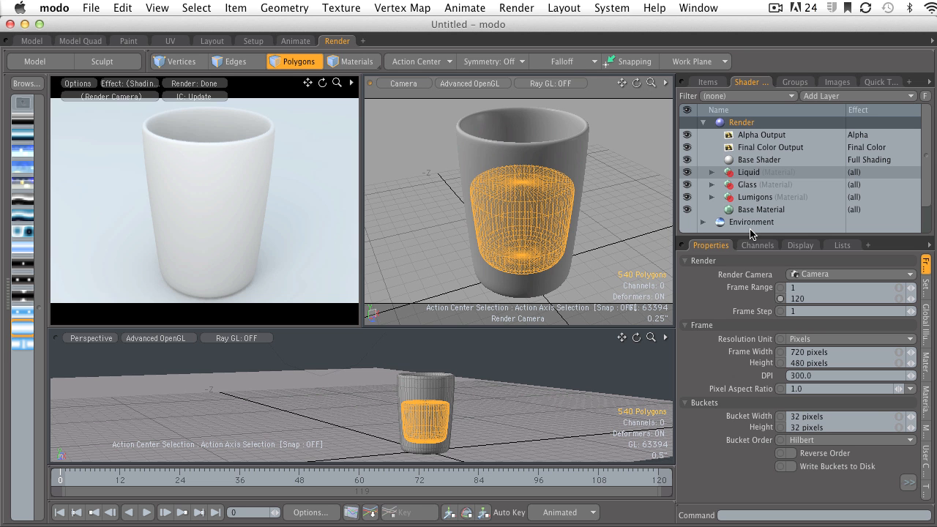
pyautogui.click(747, 174)
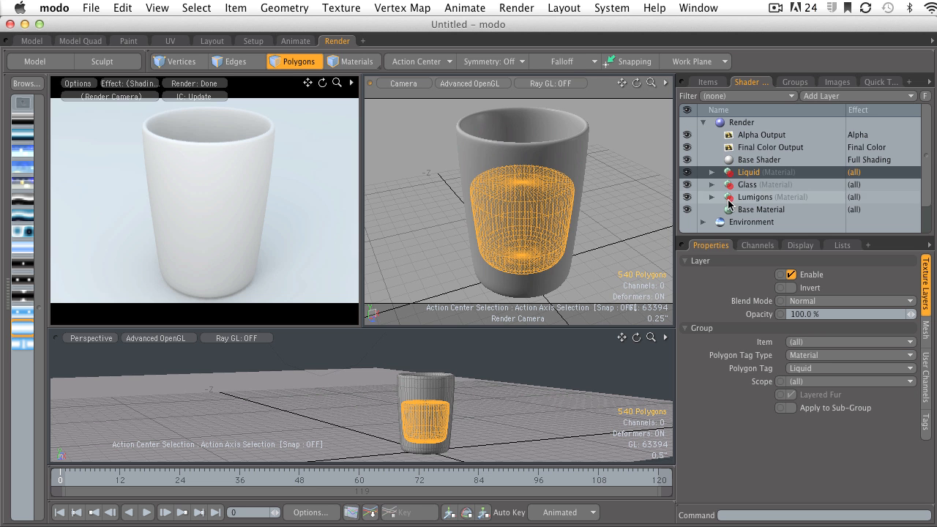
pyautogui.click(748, 186)
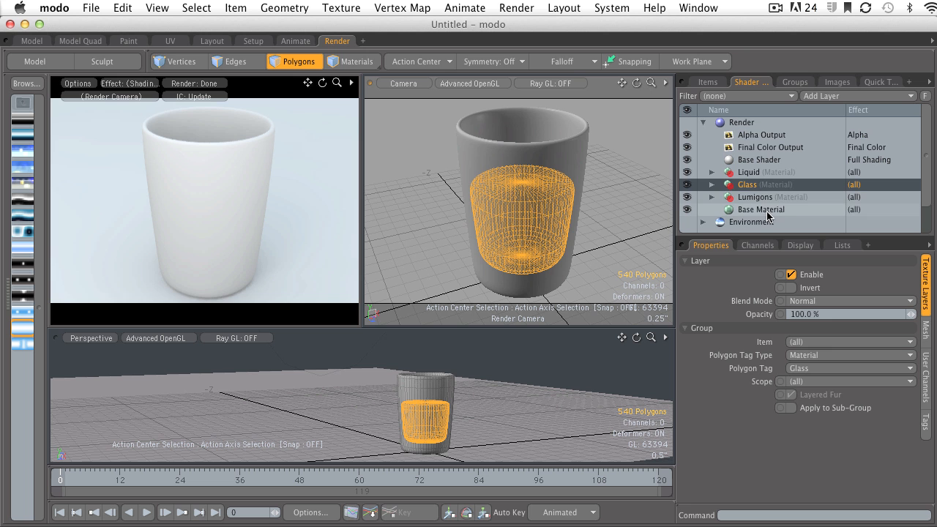
pyautogui.click(711, 186)
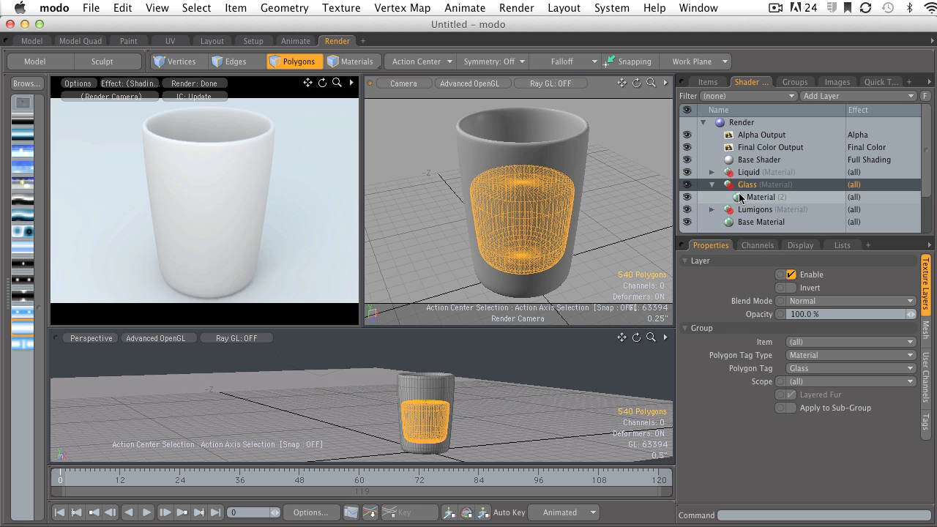
pyautogui.click(762, 199)
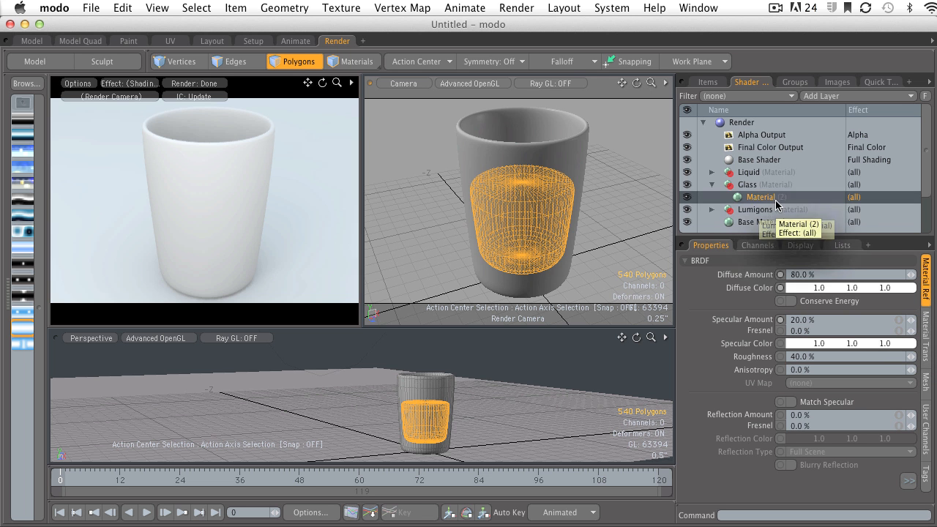
pyautogui.click(747, 186)
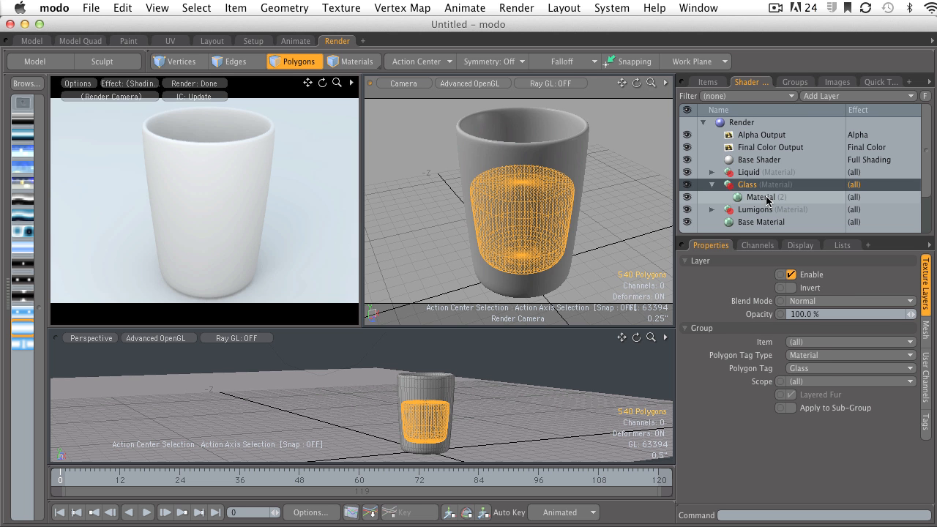
pyautogui.click(761, 198)
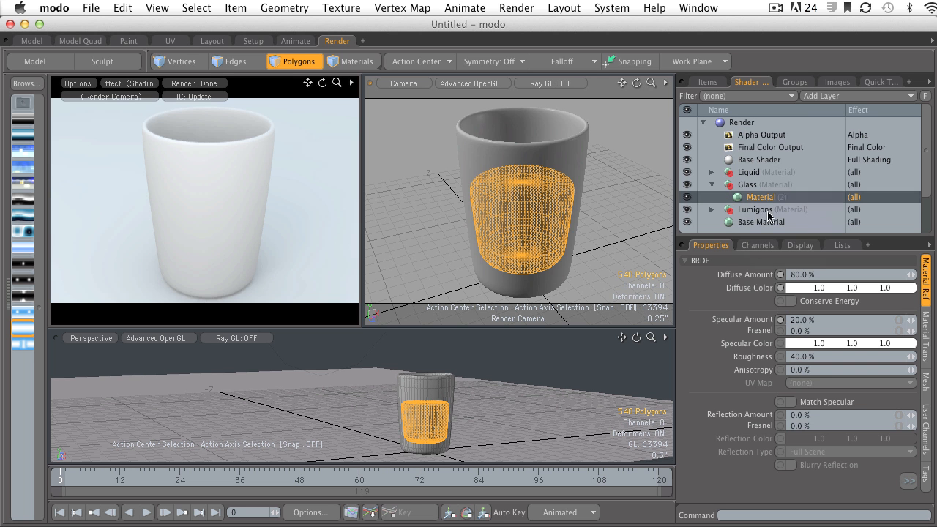
pyautogui.click(927, 329)
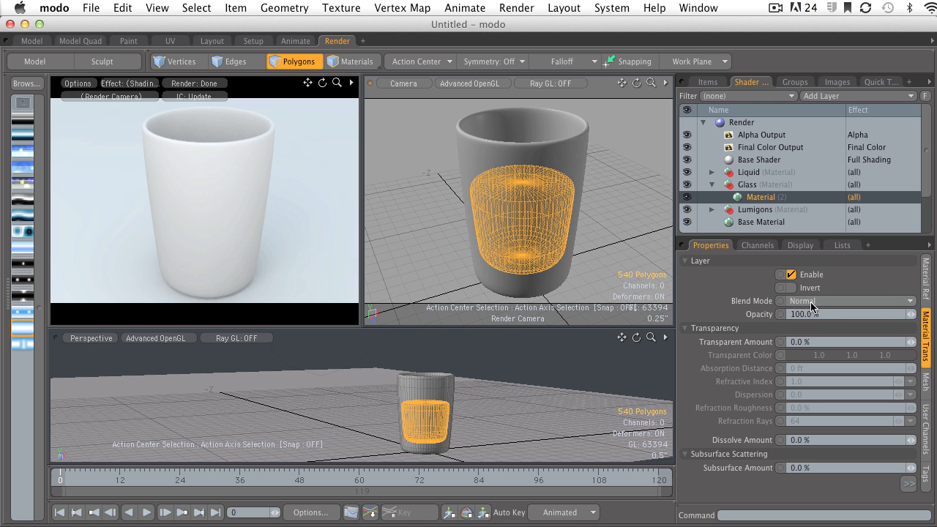
pyautogui.click(819, 342)
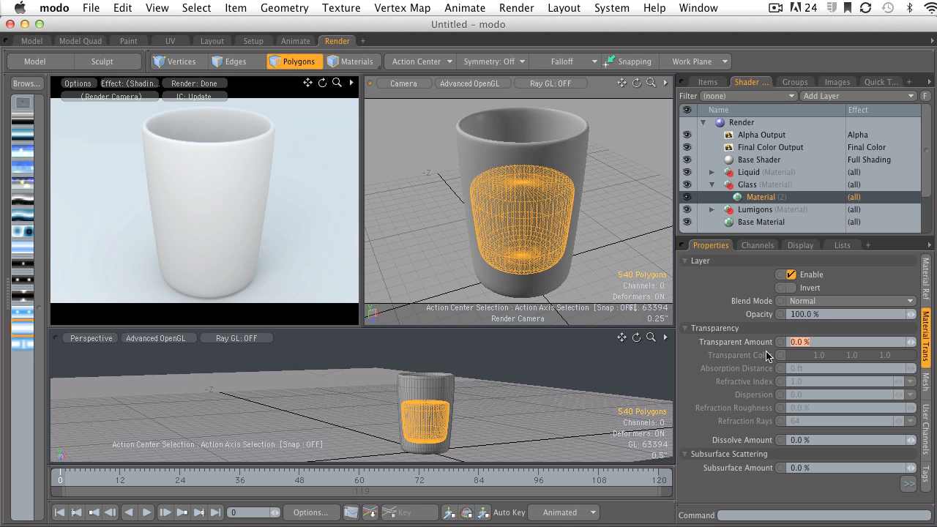
pyautogui.click(623, 223)
pyautogui.click(823, 343)
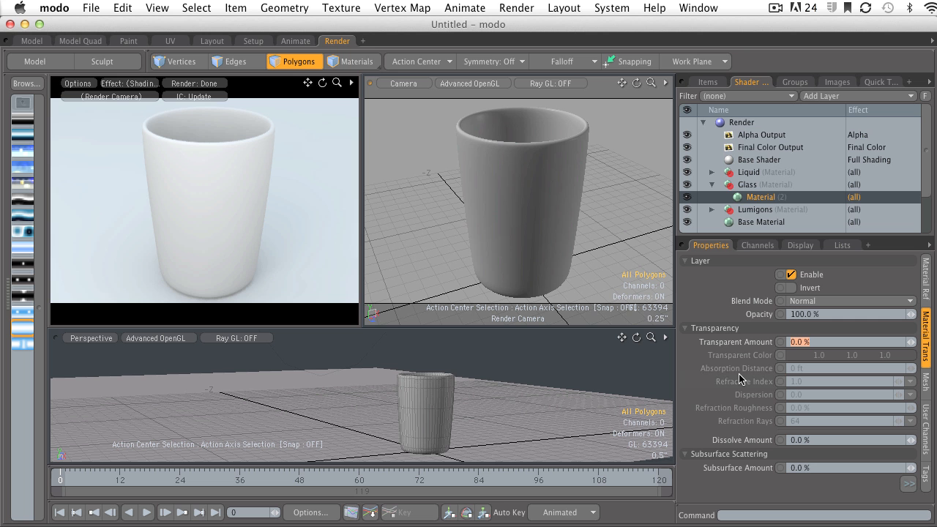
pyautogui.write('100')
pyautogui.press('Return')
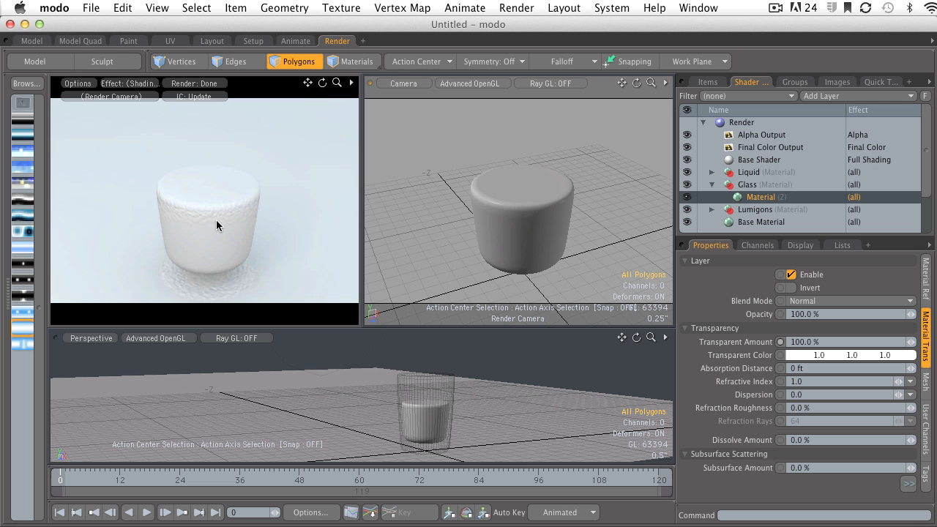
# Maximize the render preview and set the glass material's Refractive Index to 1.55
pyautogui.hotkey('ctrl', 'space')
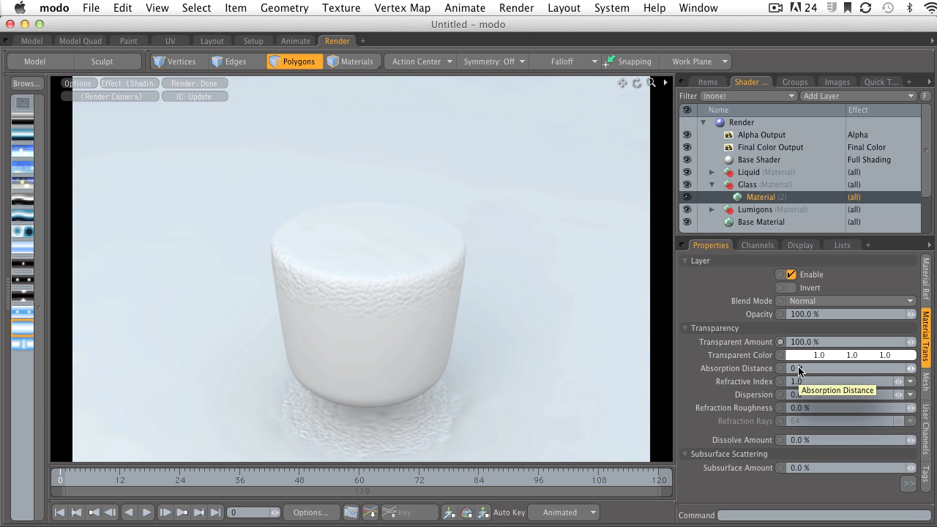
pyautogui.click(748, 382)
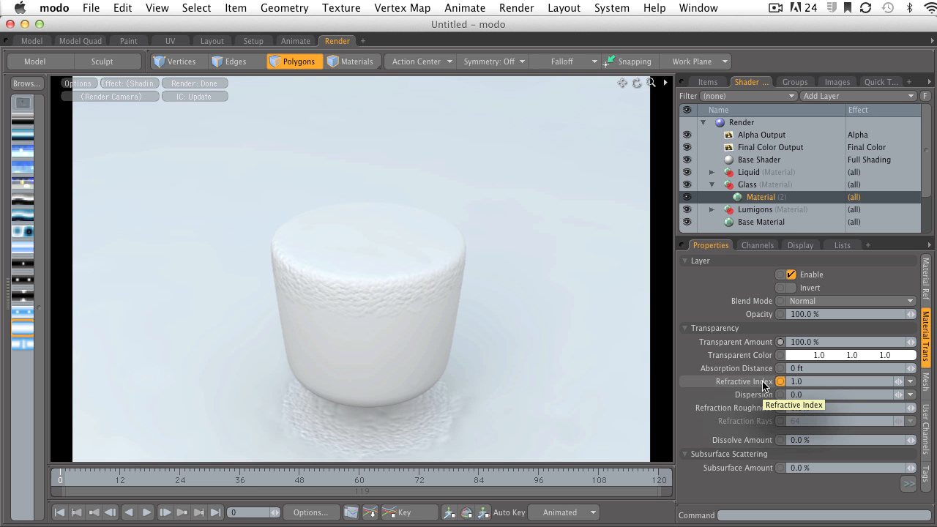
pyautogui.click(800, 384)
pyautogui.write('1.55')
pyautogui.press('Return')
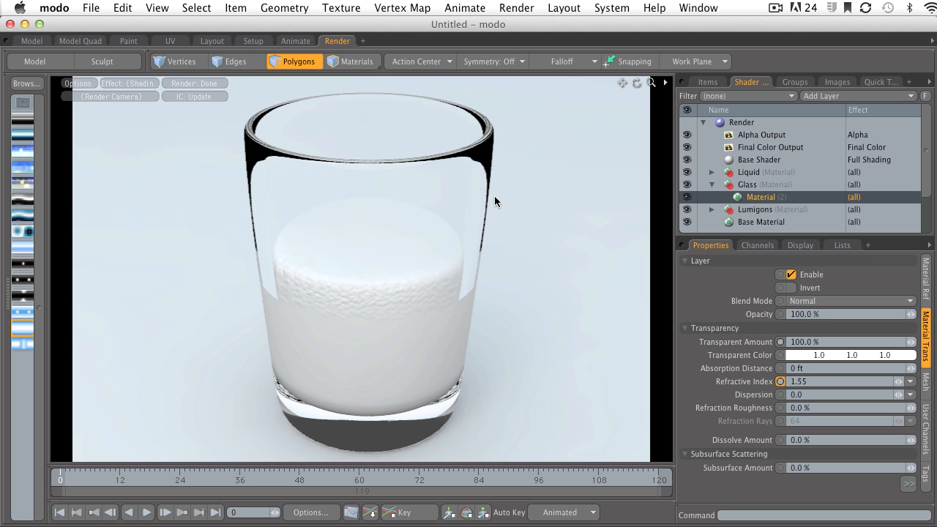
# Tint the glass material's transparent color light cyan with the color wheel
pyautogui.click(779, 382)
pyautogui.click(788, 357)
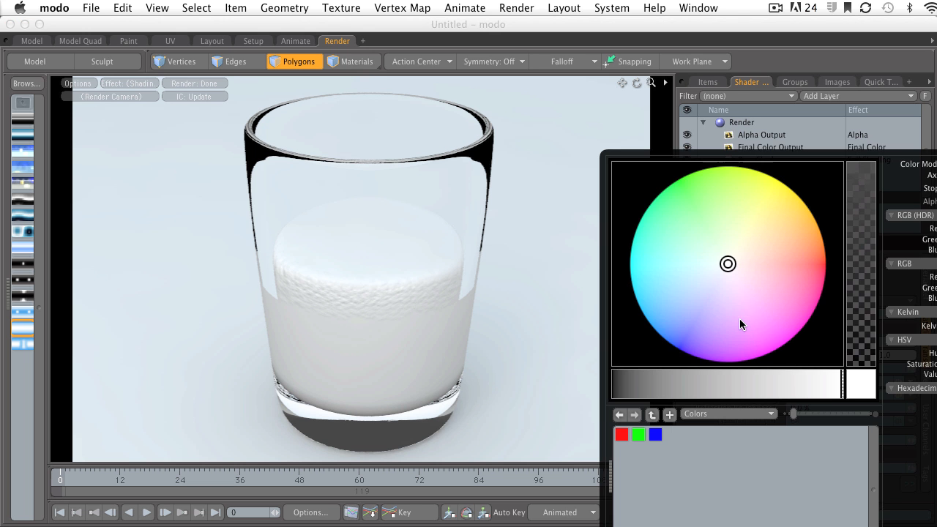
pyautogui.click(396, 242)
pyautogui.click(818, 356)
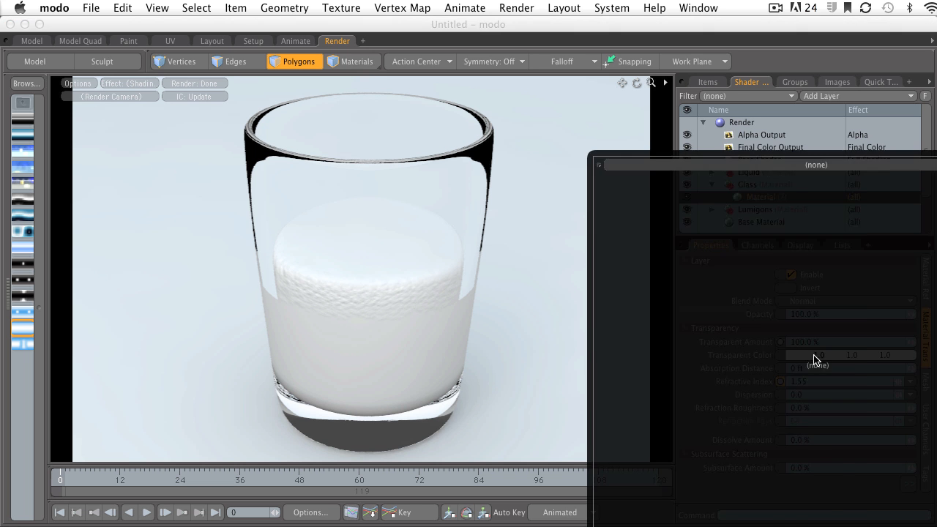
pyautogui.moveTo(708, 157); pyautogui.dragTo(578, 83)
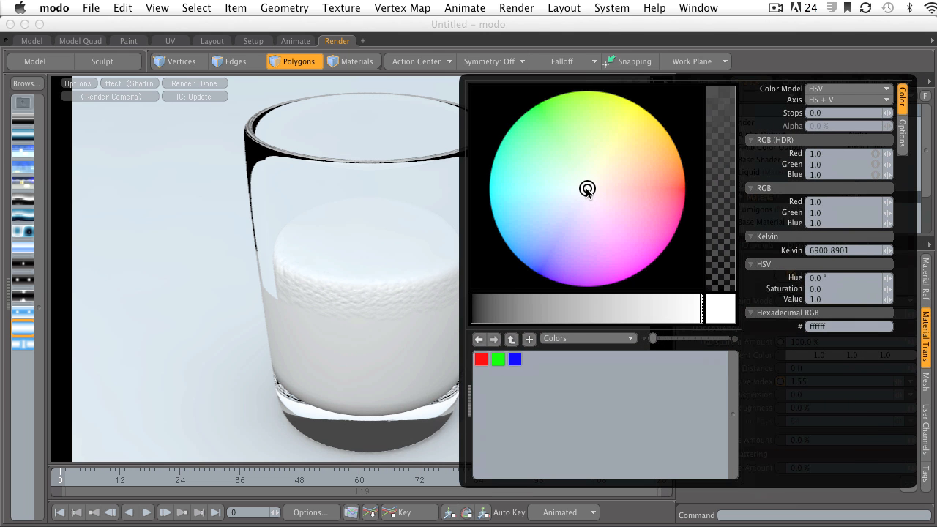
pyautogui.moveTo(587, 190); pyautogui.dragTo(556, 186)
pyautogui.click(376, 194)
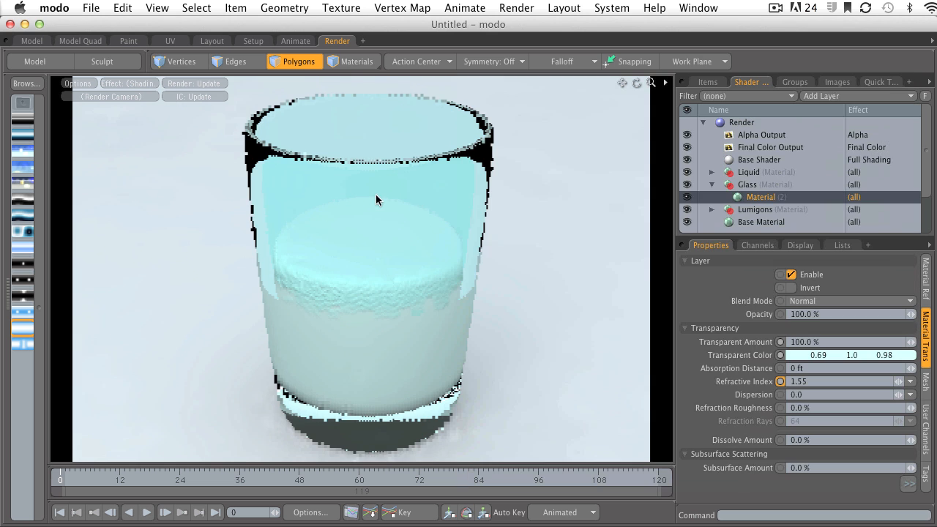
# Set the glass material's transparent color to a pale blue of 0.87, 0.97, 1.0
pyautogui.click(797, 359)
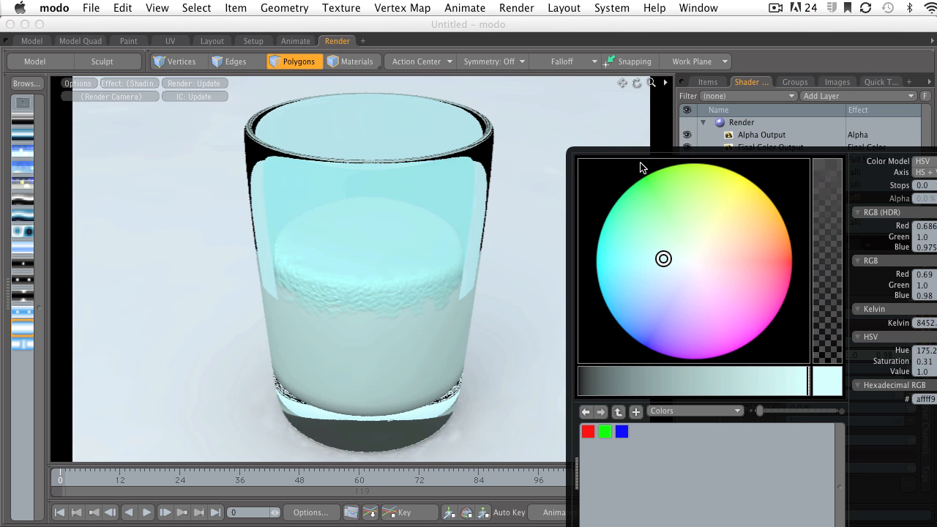
pyautogui.moveTo(643, 153); pyautogui.dragTo(550, 86)
pyautogui.moveTo(571, 192); pyautogui.dragTo(590, 198)
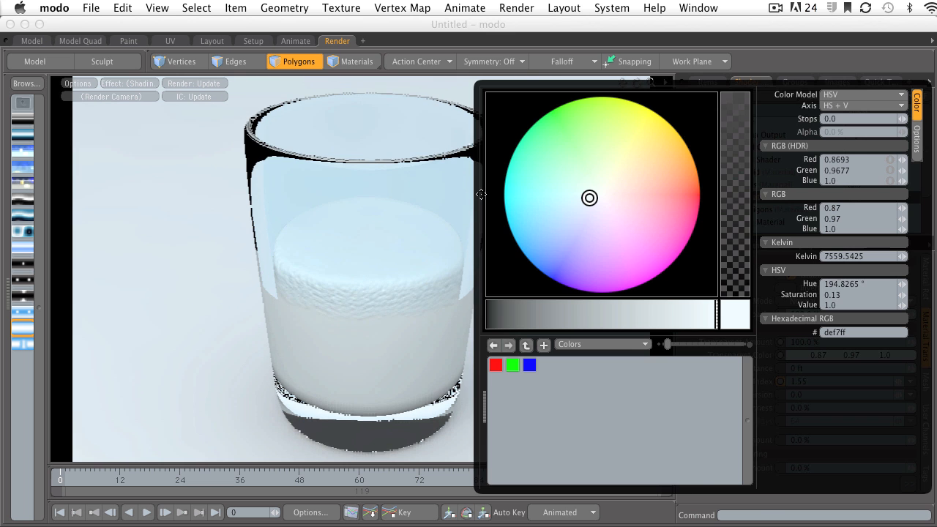
pyautogui.click(437, 192)
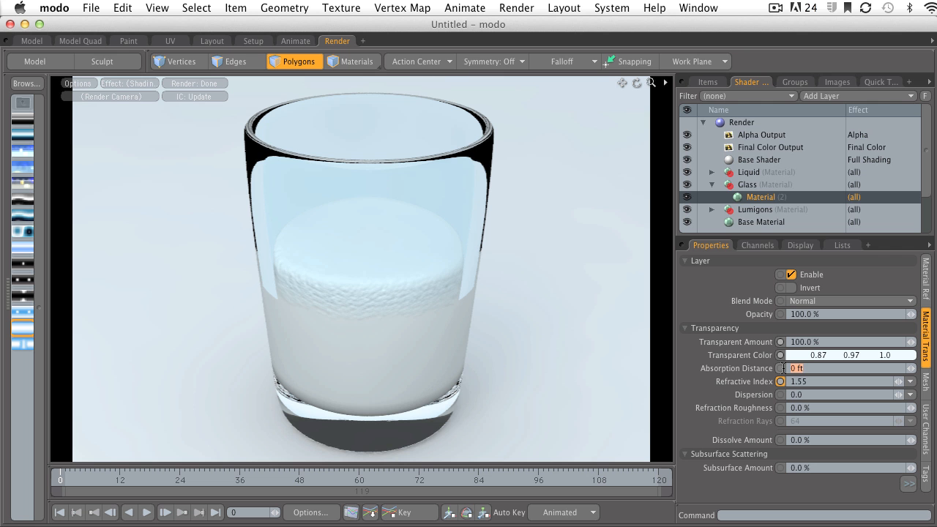
# Set the glass material's Absorption Distance to 0.3937 inches and collapse the Glass group
pyautogui.write('.3937"')
pyautogui.press('Return')
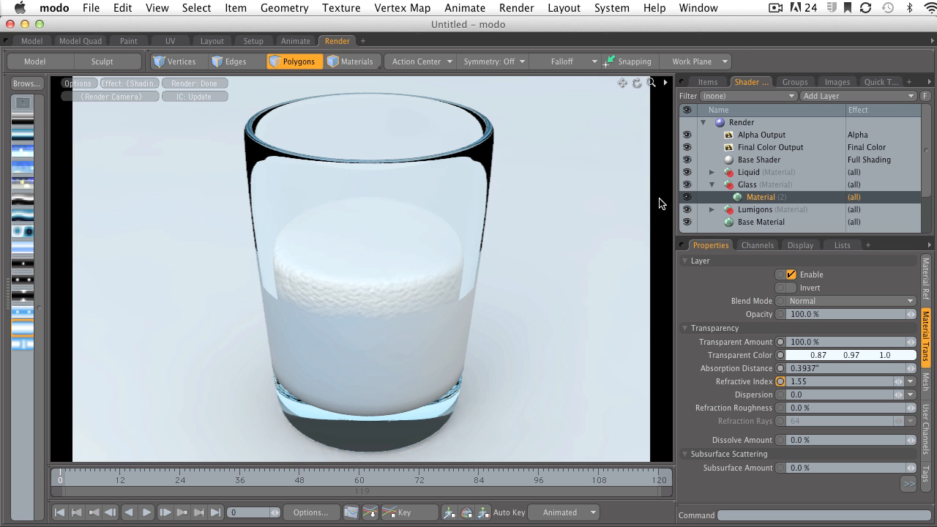
pyautogui.click(732, 185)
pyautogui.click(712, 185)
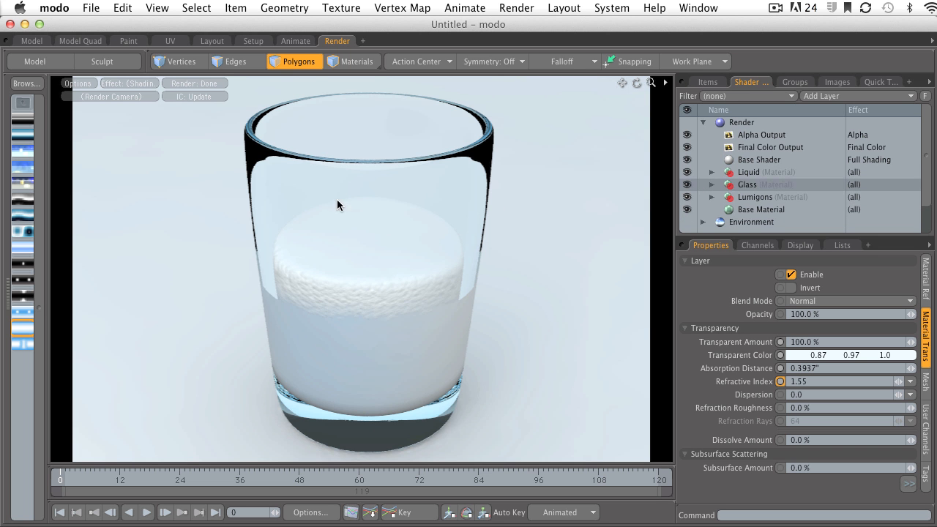
# Open the Liquid group's material transparency settings and set Transparent Amount to 100%
pyautogui.click(712, 172)
pyautogui.click(749, 172)
pyautogui.click(758, 185)
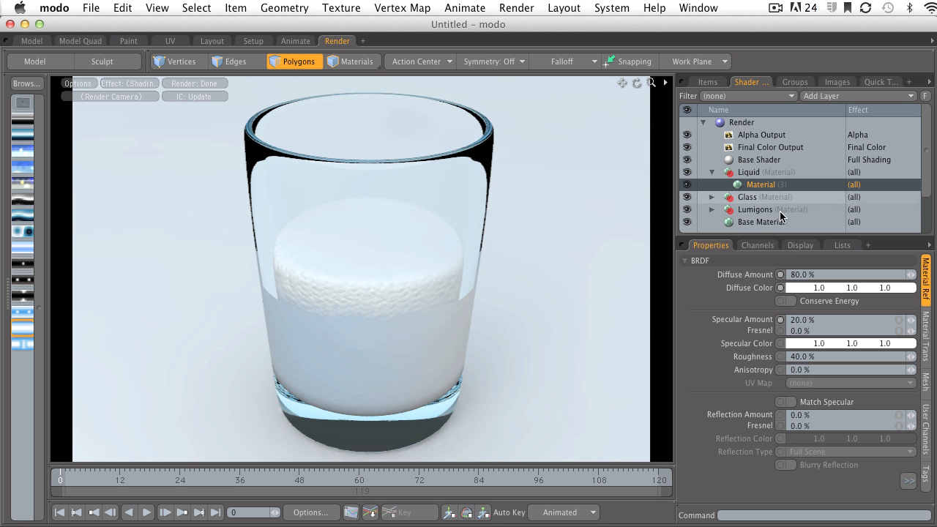
pyautogui.click(925, 332)
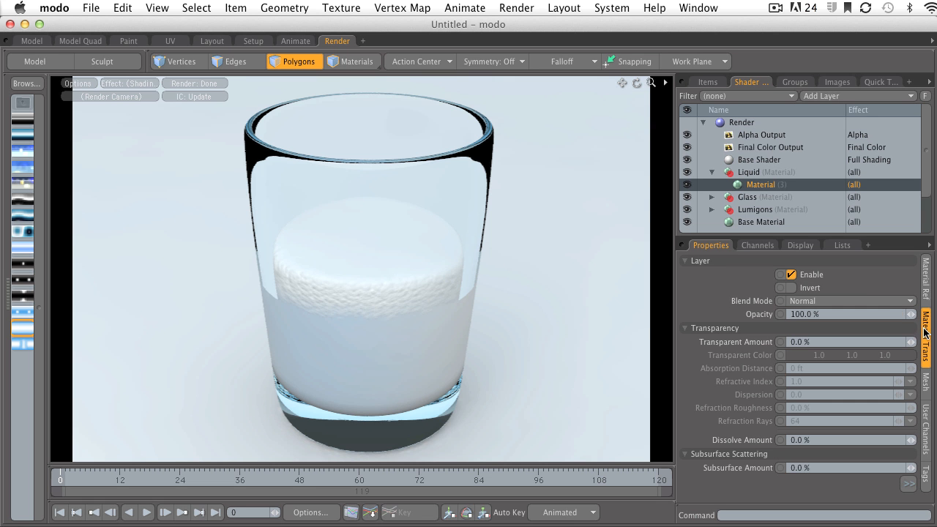
pyautogui.click(827, 342)
pyautogui.write('100')
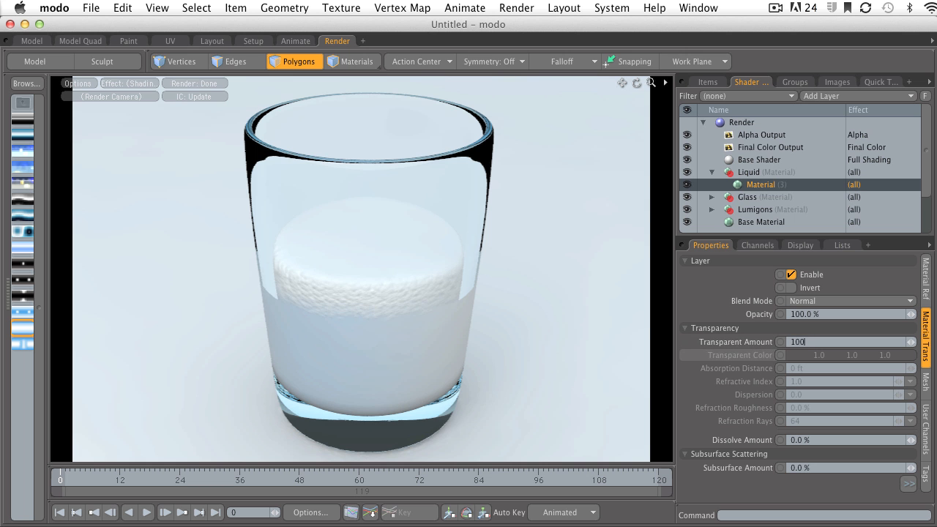
pyautogui.press('Return')
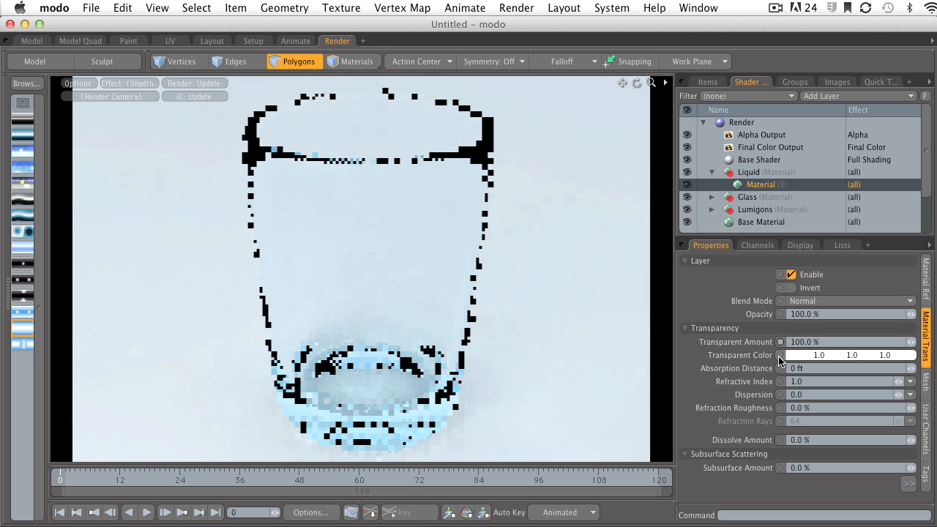
# Set the liquid material's transparent color to a brown of 0.47, 0.21, 0.11 with the color wheel
pyautogui.moveTo(779, 359)
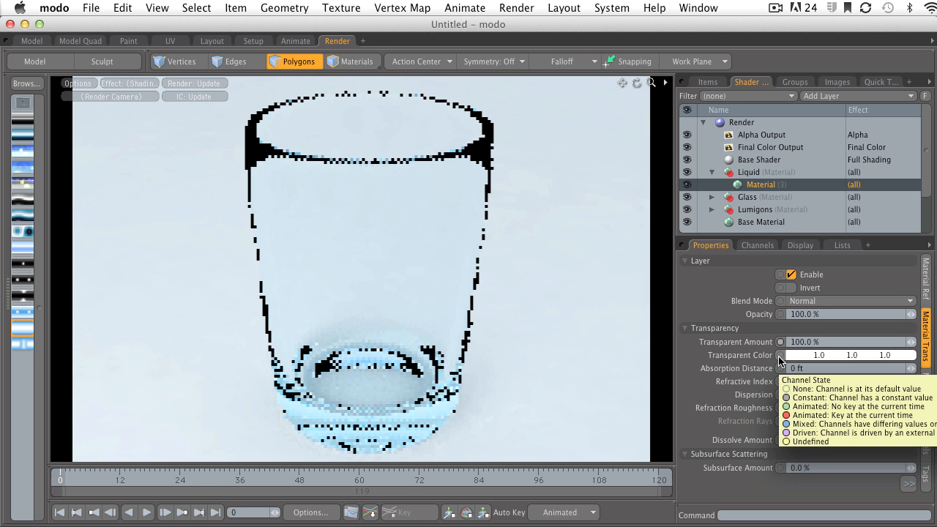
pyautogui.click(812, 356)
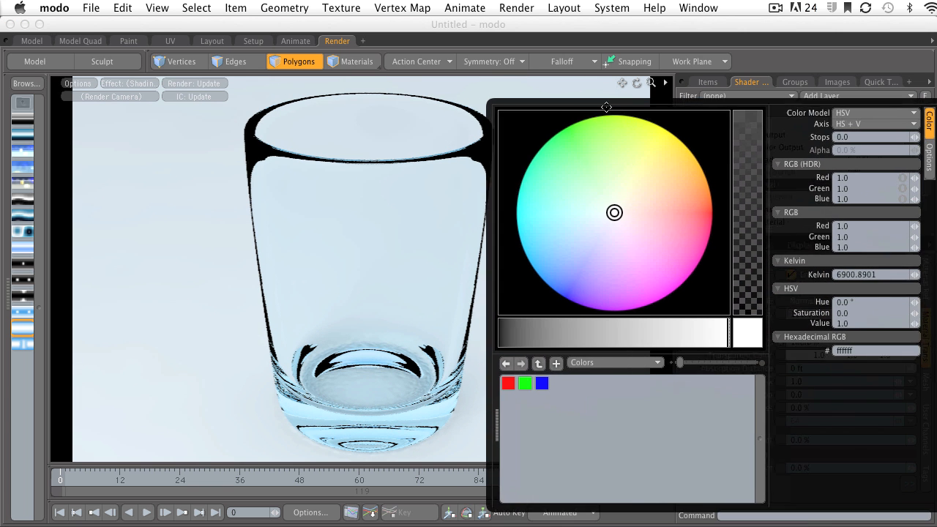
pyautogui.moveTo(603, 198); pyautogui.dragTo(658, 178)
pyautogui.moveTo(688, 324); pyautogui.dragTo(588, 322)
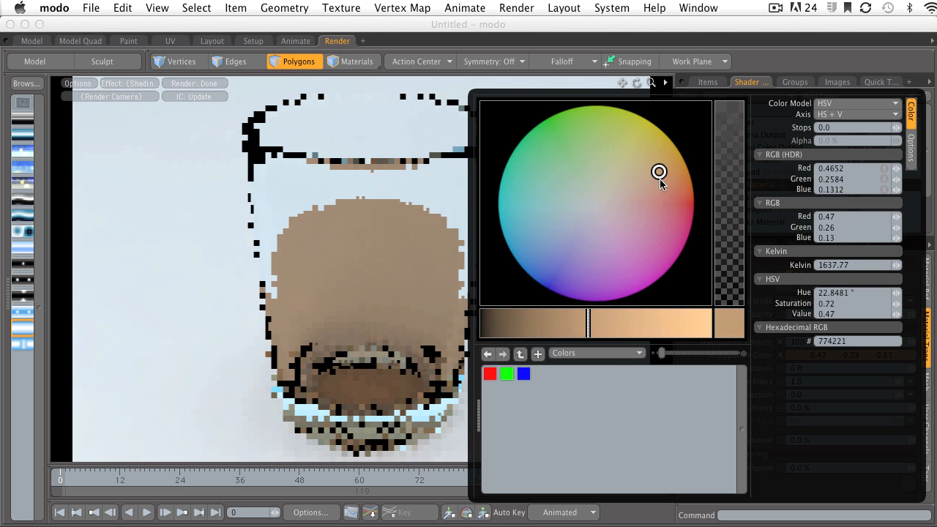
pyautogui.moveTo(659, 178); pyautogui.dragTo(668, 183)
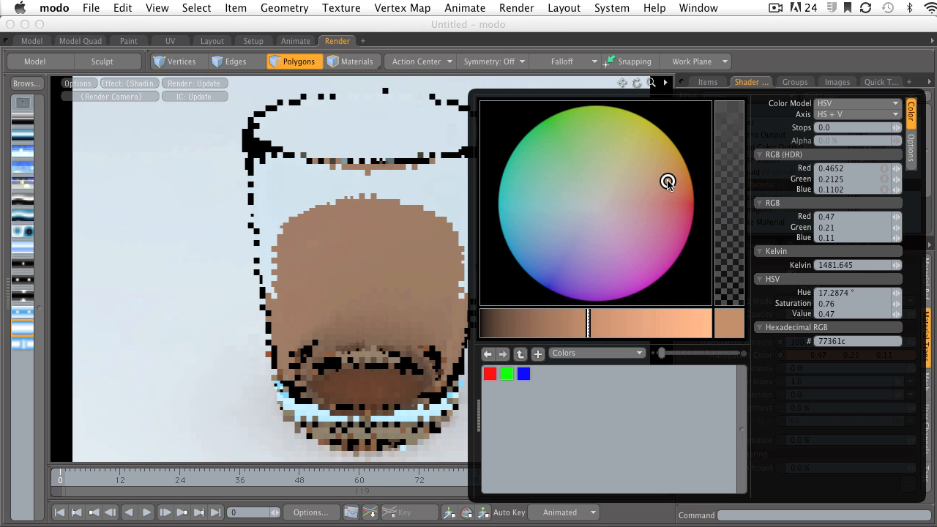
pyautogui.click(363, 241)
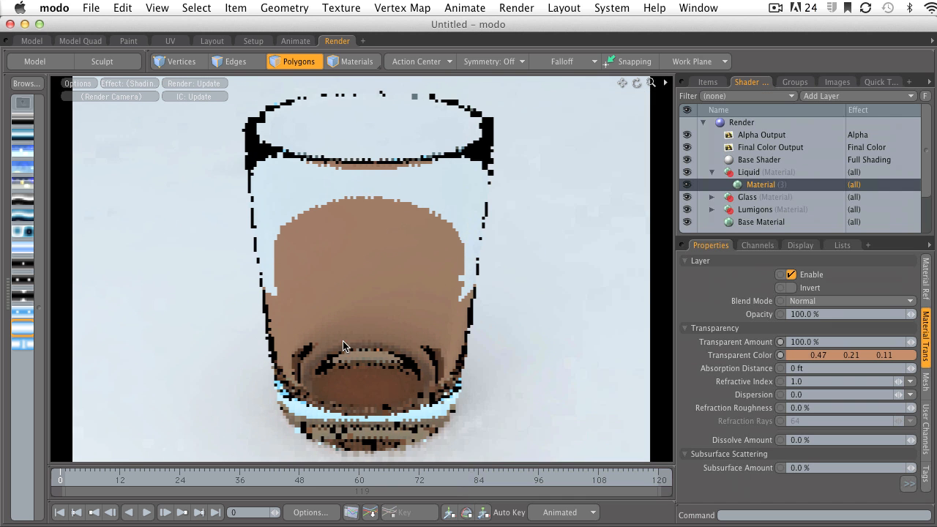
# Set the liquid material's Refractive Index to 1.35
pyautogui.click(798, 382)
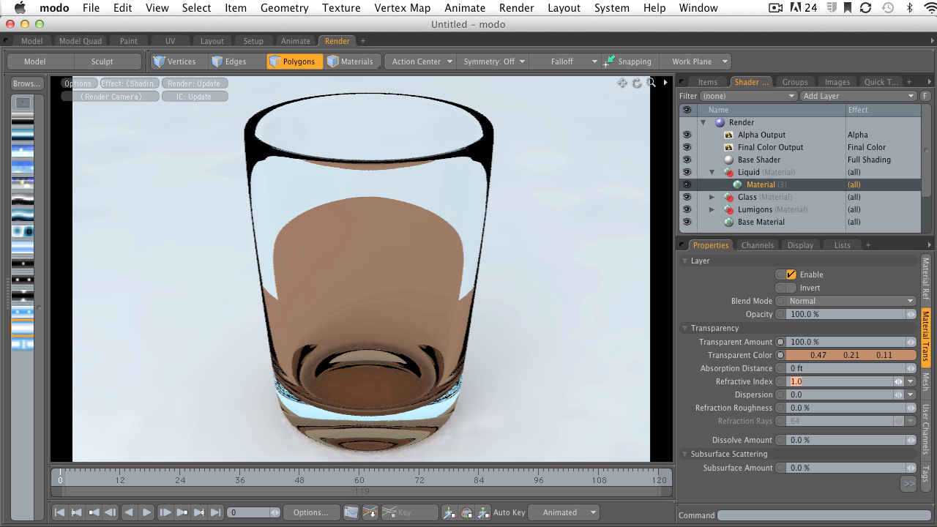
pyautogui.write('1.35')
pyautogui.press('Return')
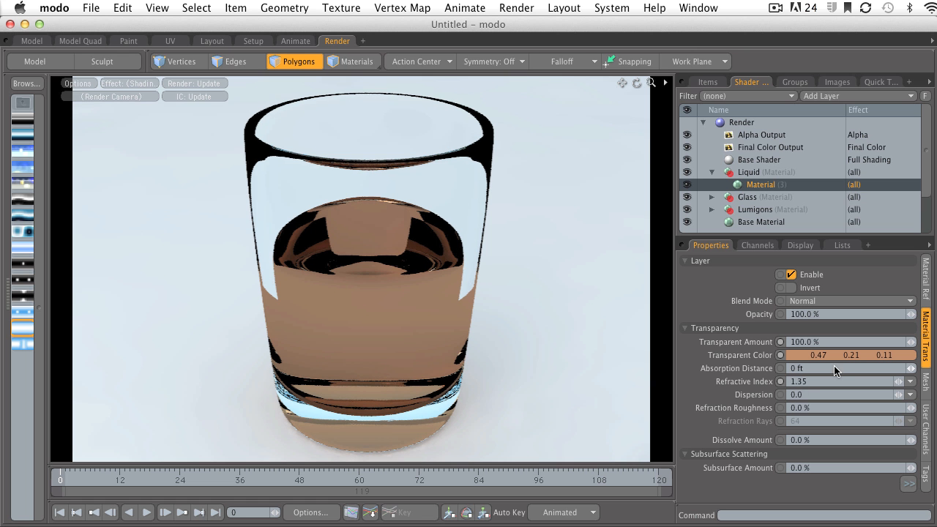
# Set the liquid material's Absorption Distance to about 0.455 inches
pyautogui.click(775, 368)
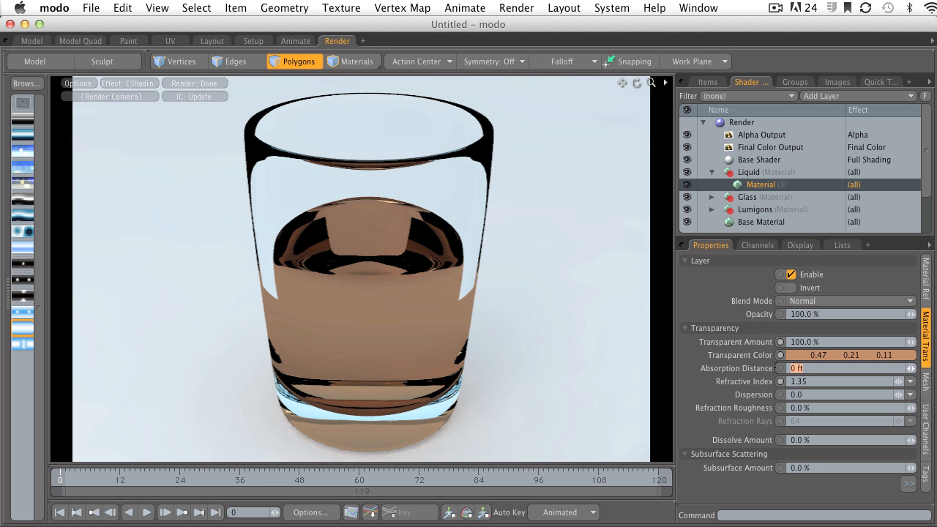
pyautogui.press('BackSpace')
pyautogui.write('.3937')
pyautogui.press('Return')
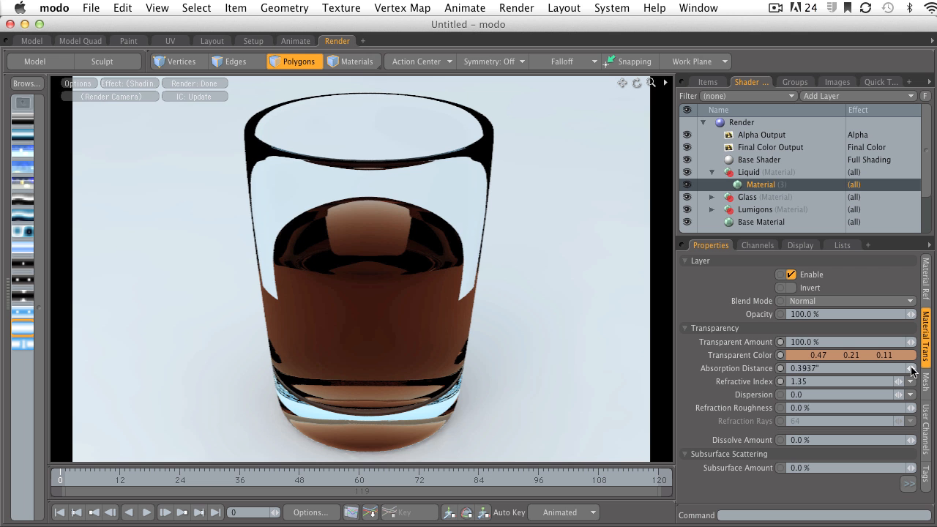
pyautogui.moveTo(911, 371); pyautogui.dragTo(918, 370)
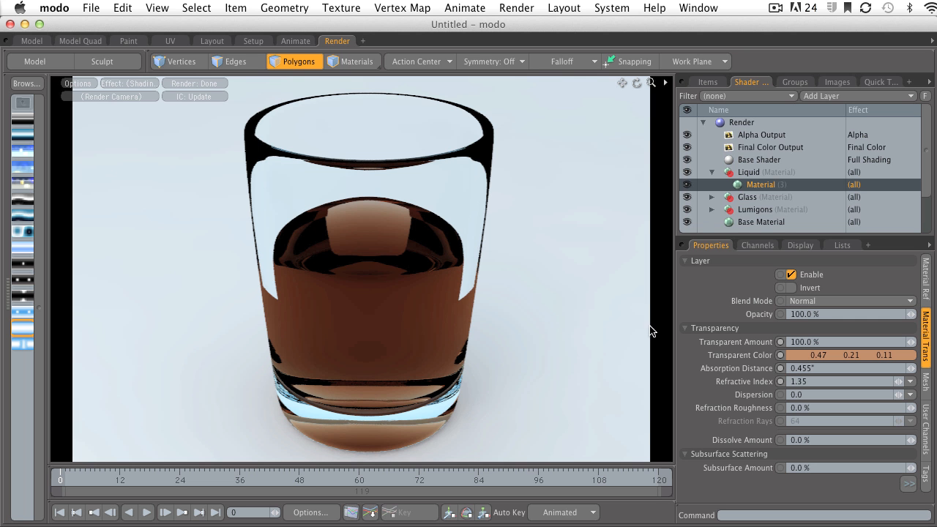
# Select the Glass group's material and set its Reflection Amount to 3% and reflection Fresnel to 80%
pyautogui.click(713, 173)
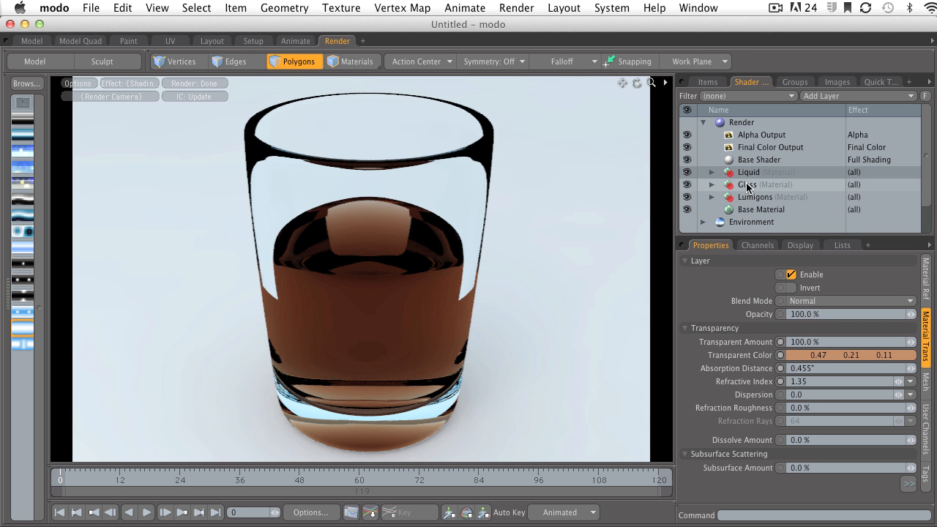
pyautogui.click(729, 184)
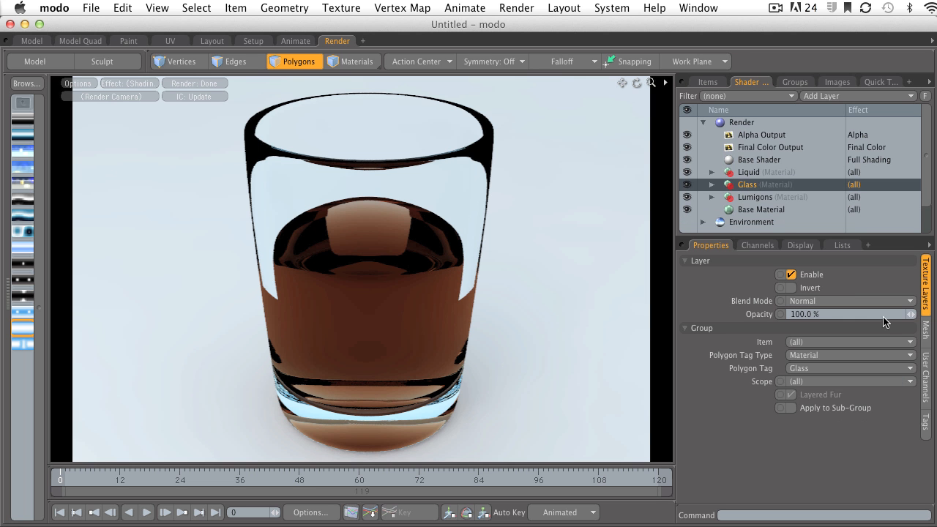
pyautogui.click(711, 185)
pyautogui.click(771, 202)
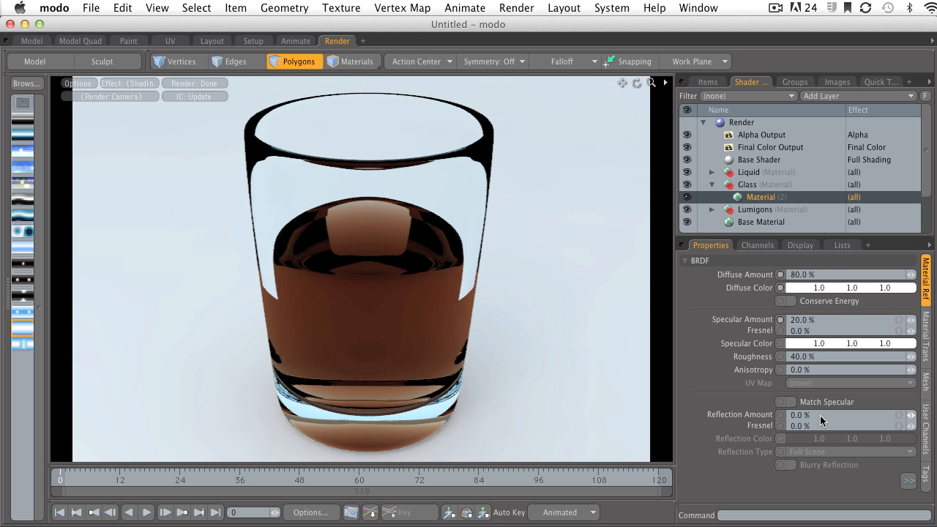
pyautogui.click(798, 415)
pyautogui.write('3')
pyautogui.press('Return')
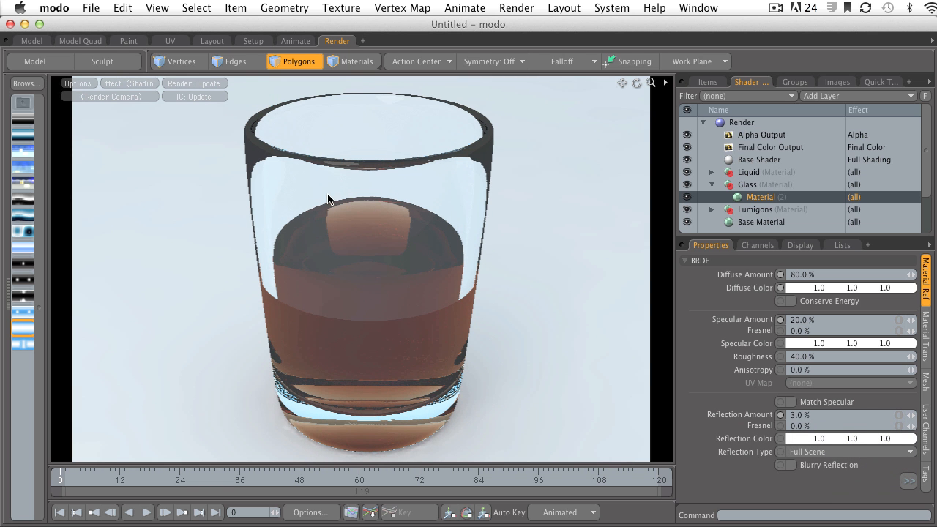
pyautogui.click(813, 425)
pyautogui.write('80')
pyautogui.press('Return')
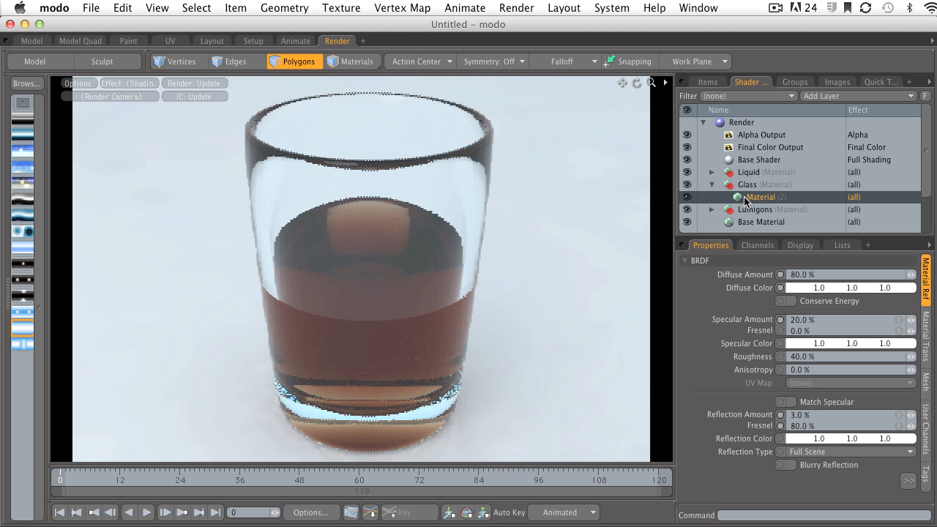
# Select the Liquid group's material and set its Reflection Amount to 1%
pyautogui.click(711, 184)
pyautogui.click(712, 172)
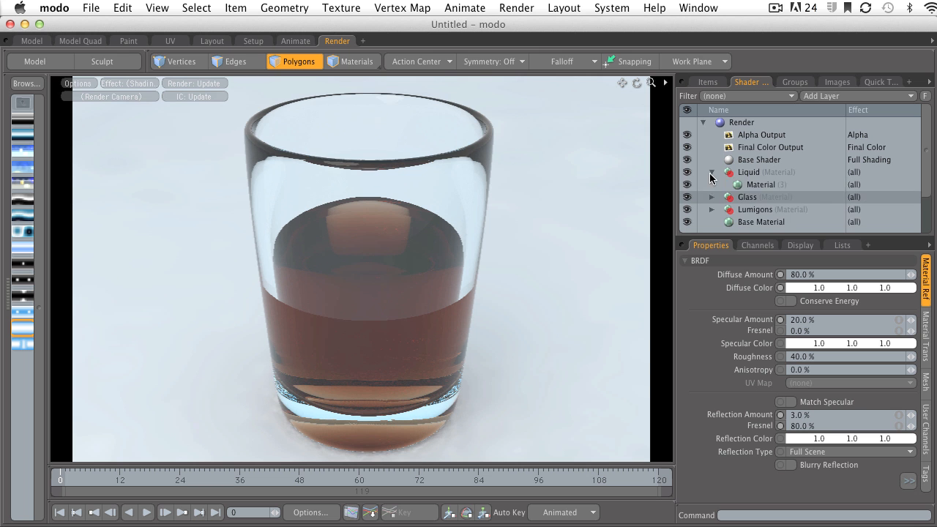
pyautogui.click(761, 185)
pyautogui.click(798, 415)
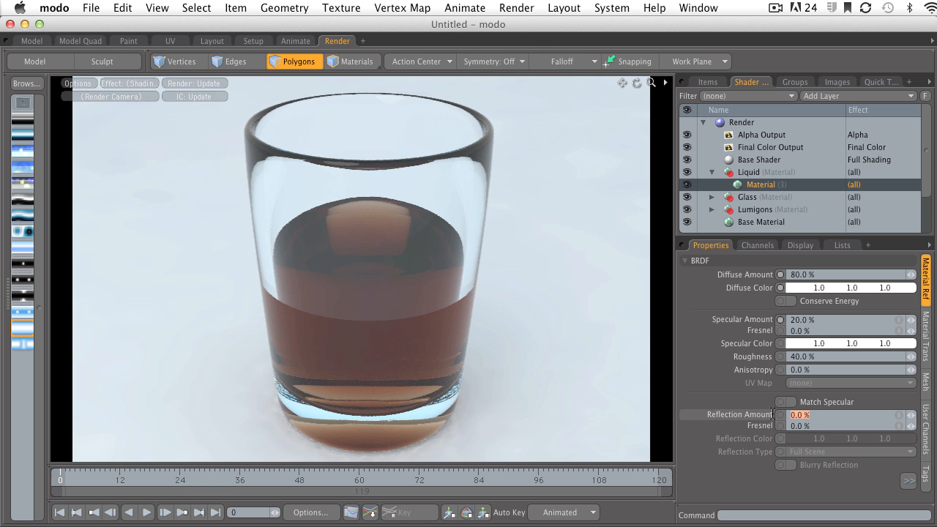
pyautogui.write('1')
pyautogui.press('Return')
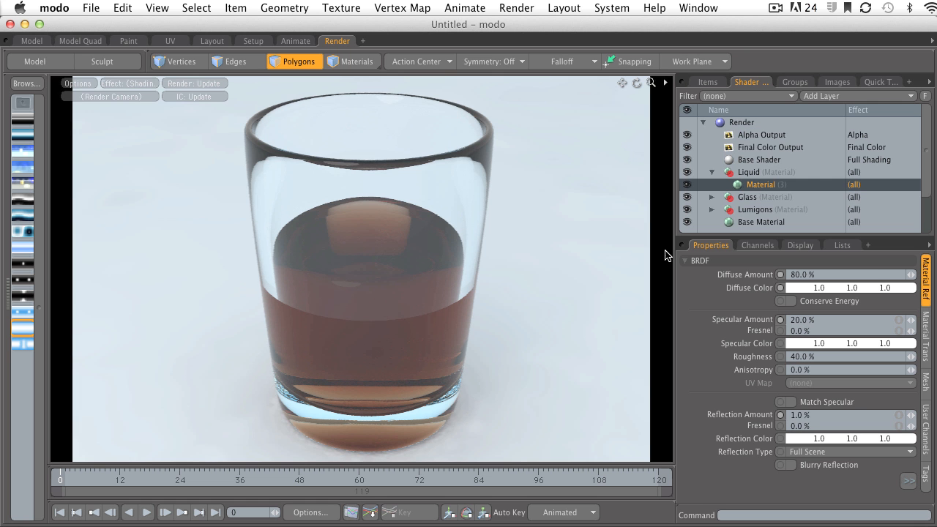
# Open the liquid material's transparency settings and start editing its Absorption Distance
pyautogui.click(926, 326)
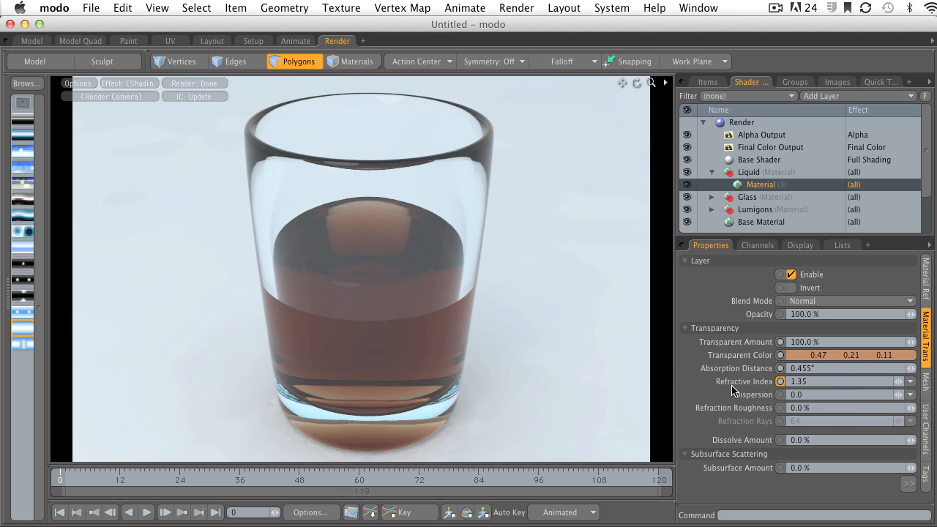
pyautogui.click(812, 368)
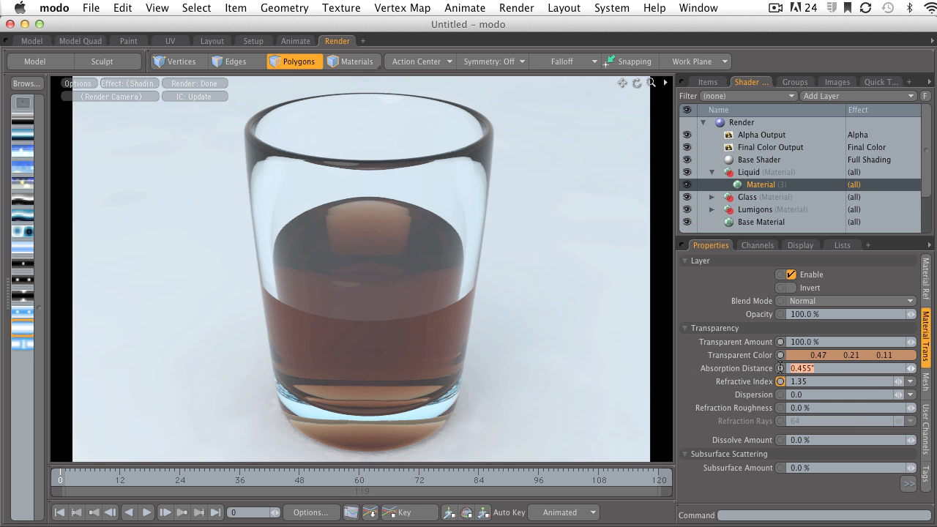